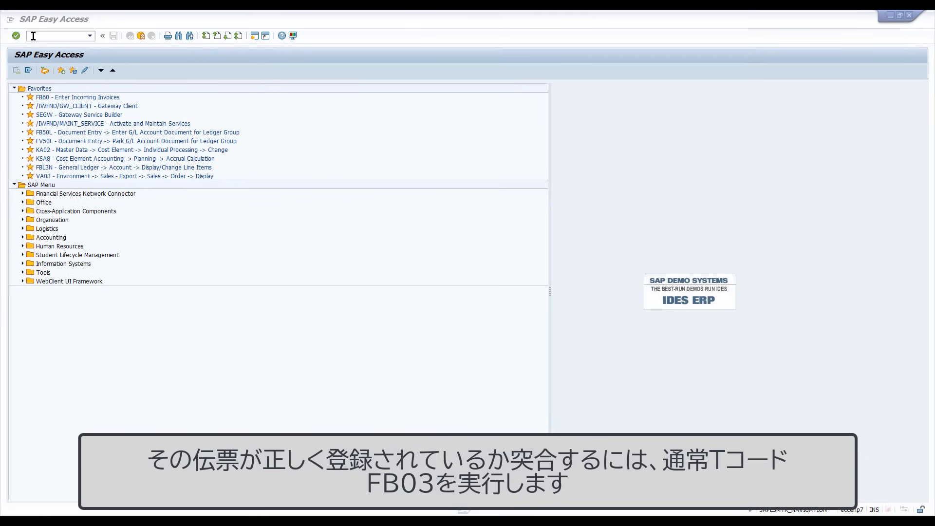
left_click(33, 36)
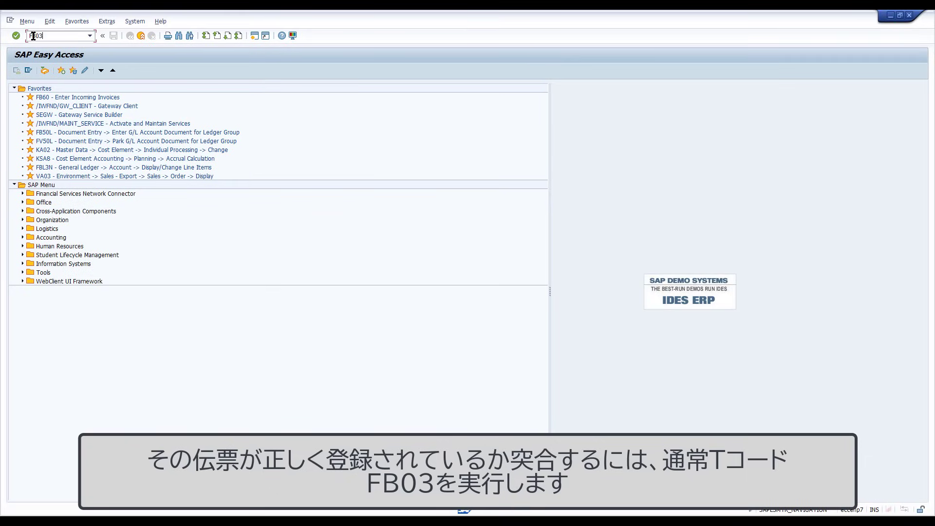
key("Return")
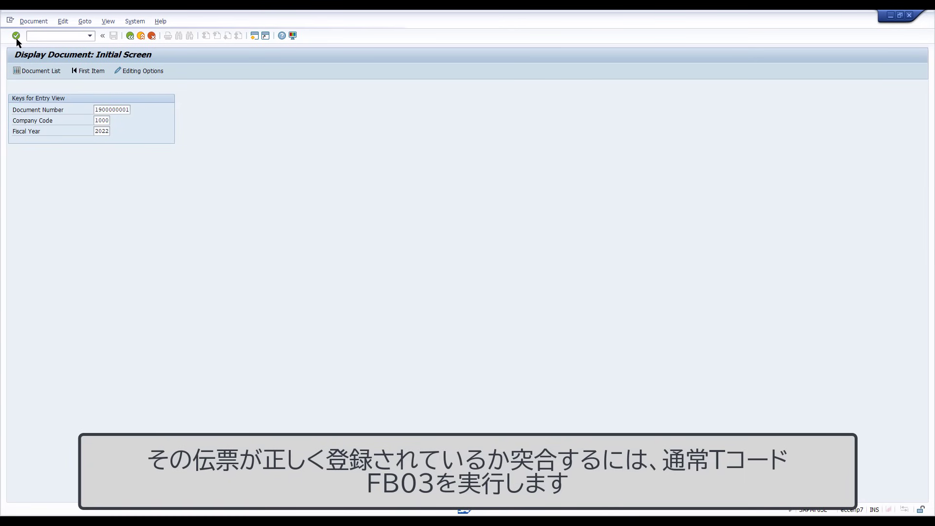
left_click(16, 37)
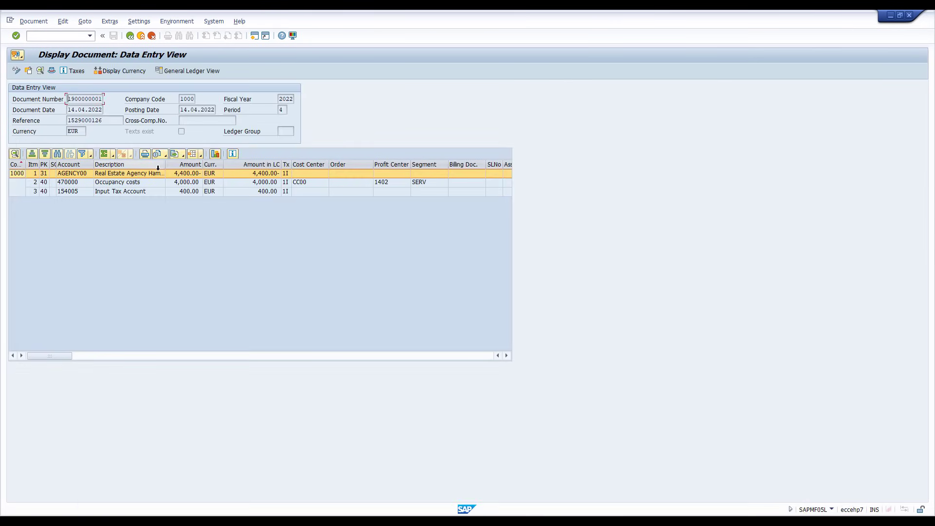
Step: Open the TestInvoice_007a invoice PDF from the document's attachment list
left_click(21, 59)
left_click(54, 77)
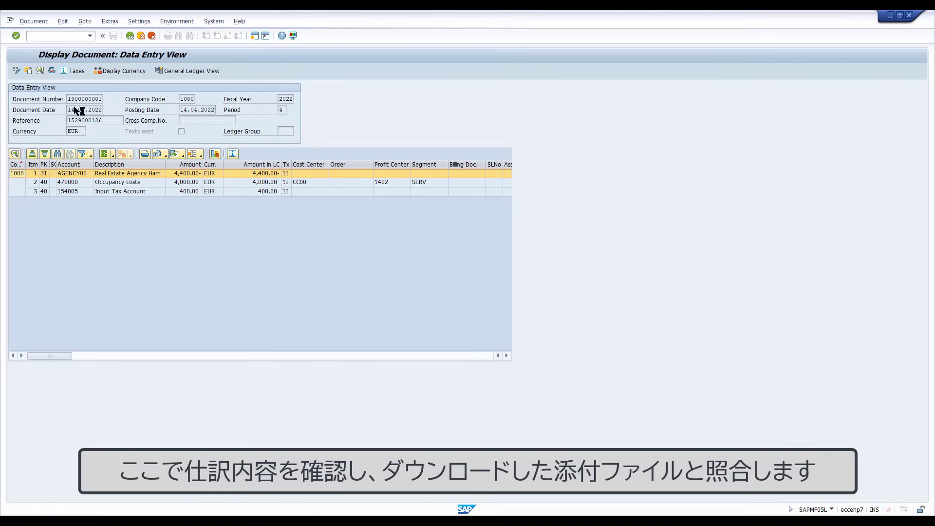
left_click(83, 180)
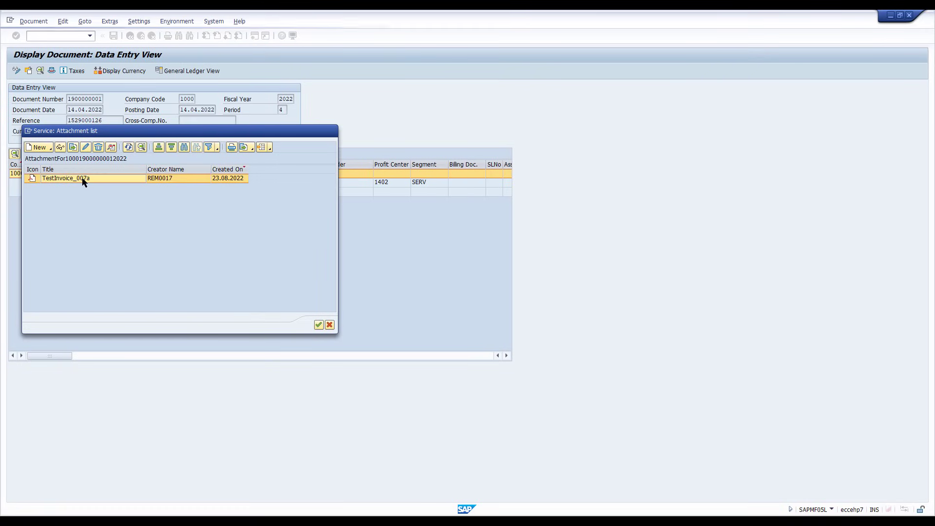
double_click(83, 180)
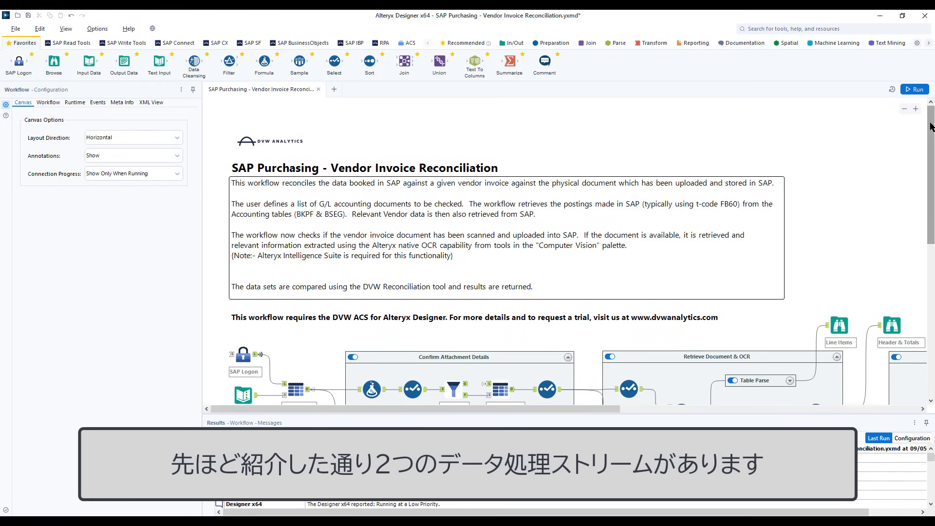
Step: Inspect the List of Required Documents, then the BKPF header read filtered by company code, fiscal year and document number
left_click_drag(929, 125, 931, 220)
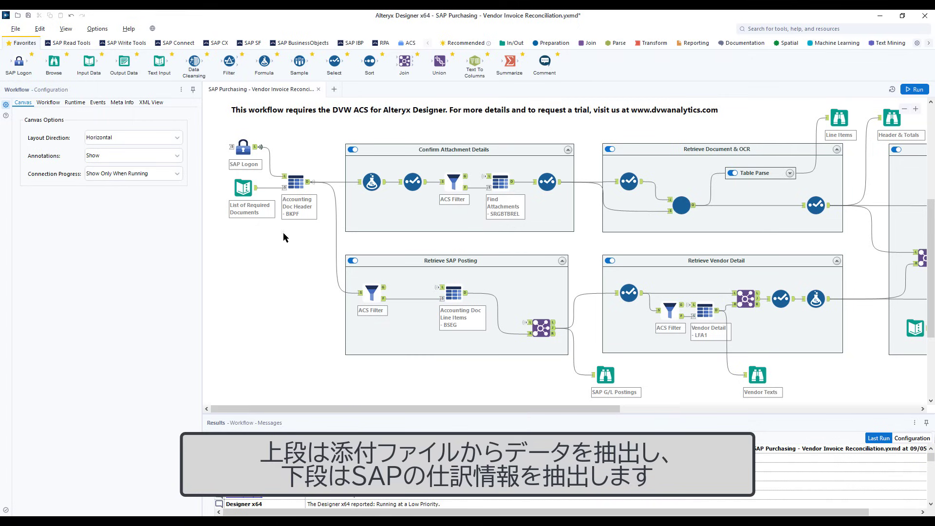
left_click(243, 188)
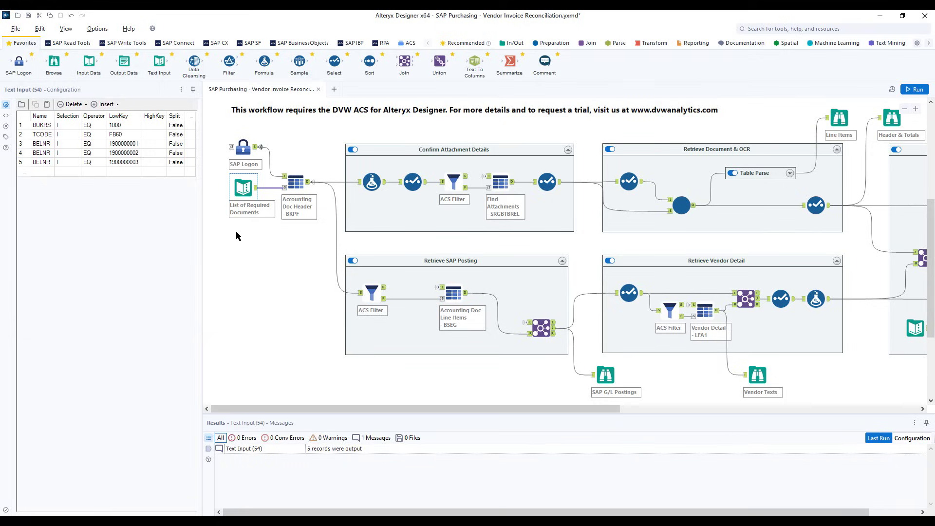
left_click(295, 183)
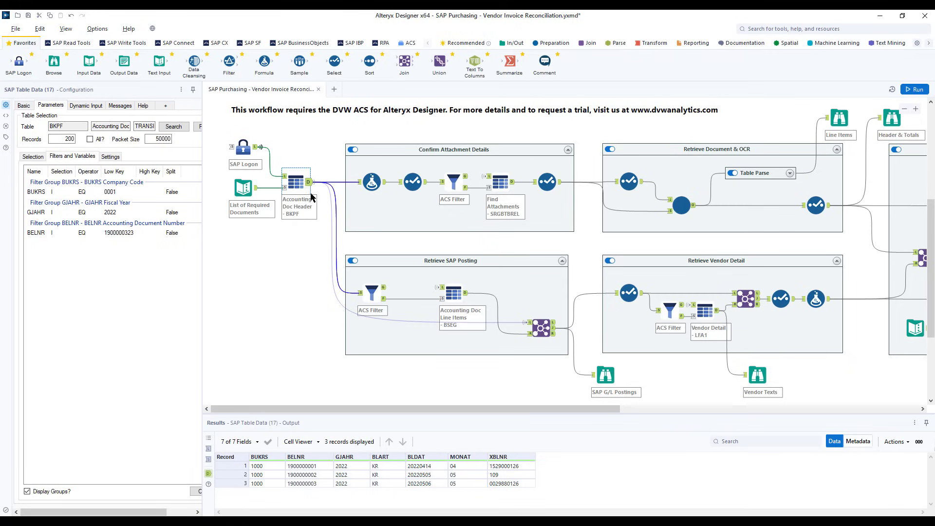
Step: Inspect the ACS Filter and Find Attachments steps, then open the Document Read and OCR macro
left_click(466, 189)
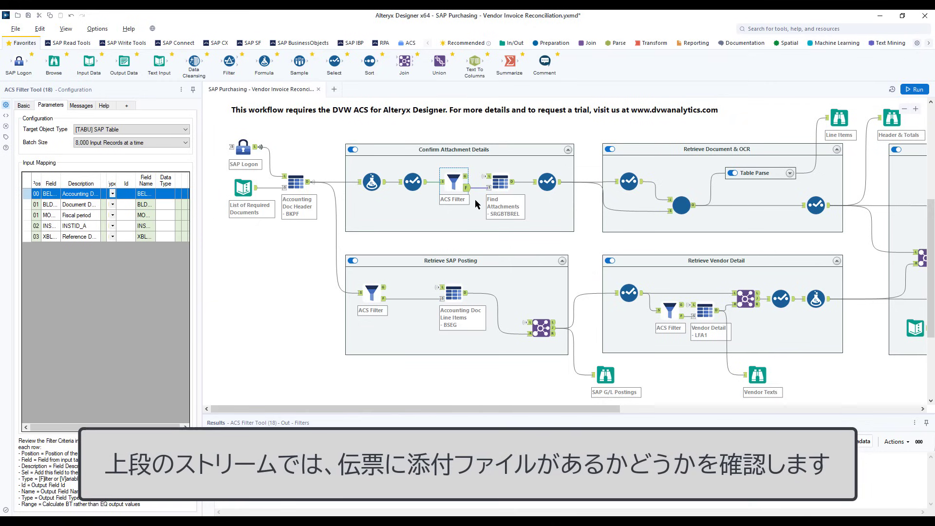
left_click(510, 190)
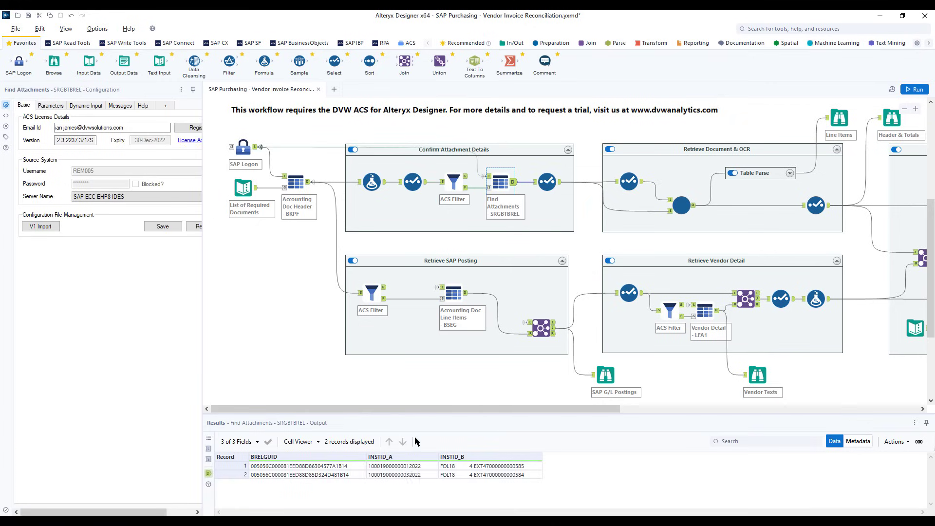
left_click(681, 205)
right_click(683, 203)
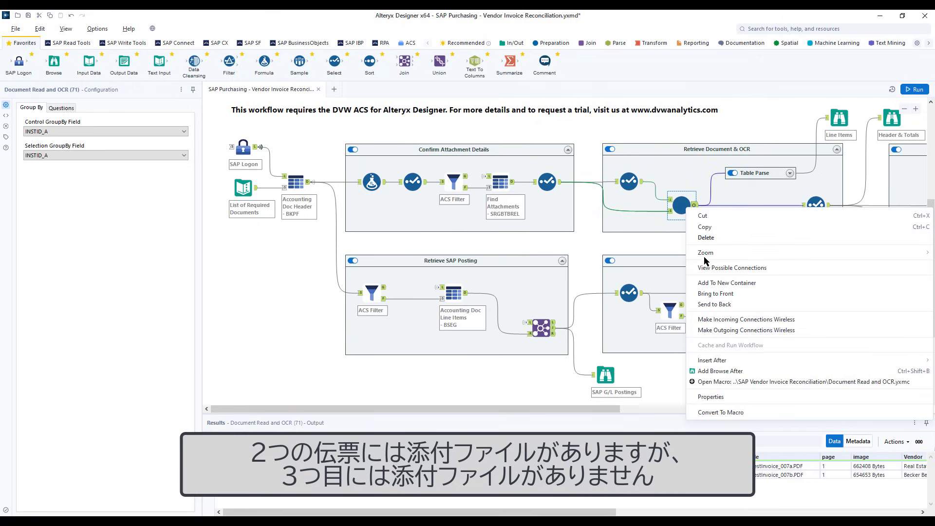
left_click(711, 378)
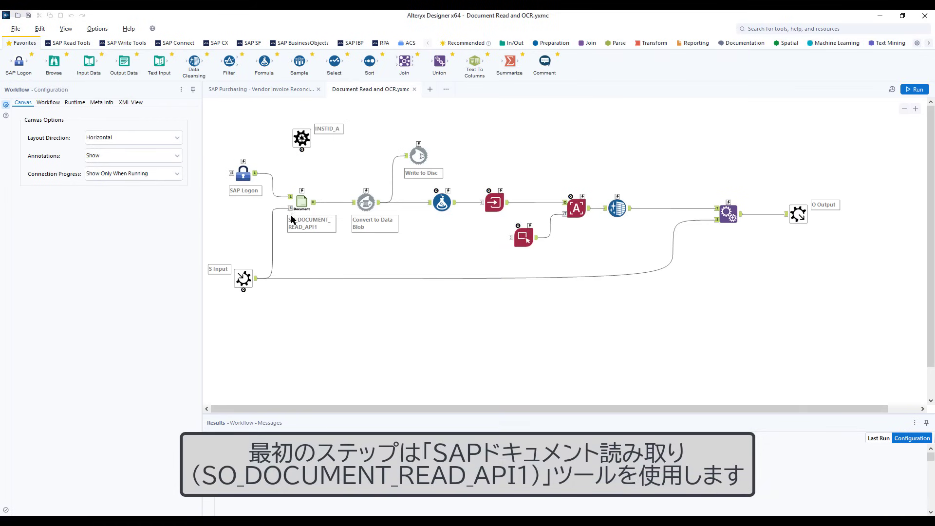
Step: Check the SO_DOCUMENT_READ_API1 input selection for the document ID and the Convert to Data Blob step
left_click(302, 202)
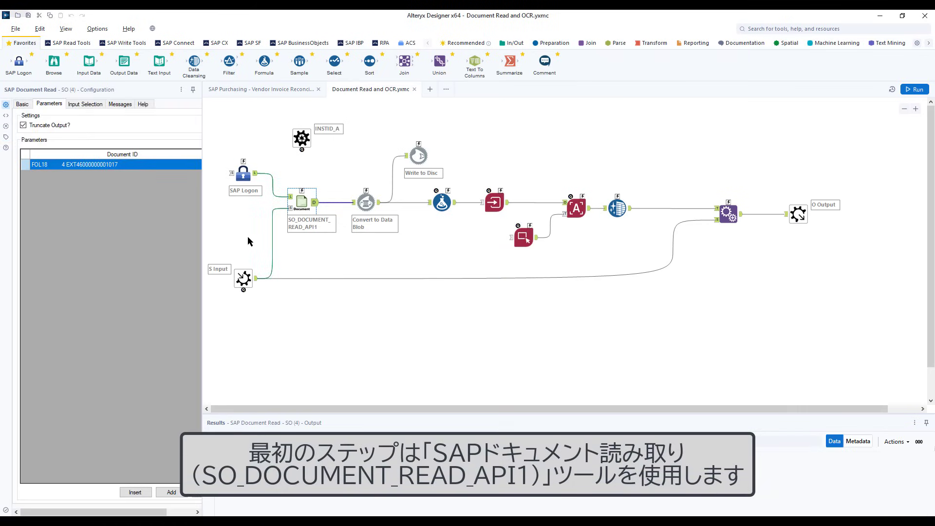
left_click(85, 104)
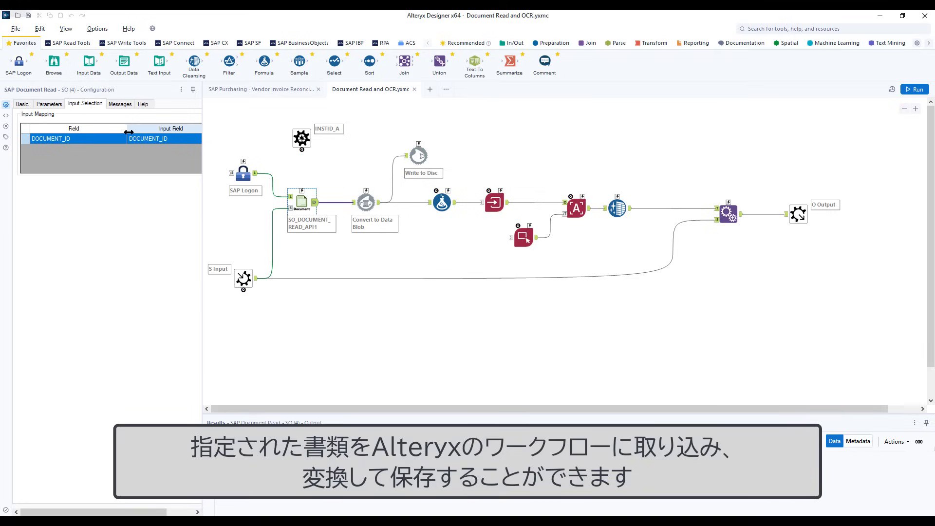
left_click(364, 202, "ctrl")
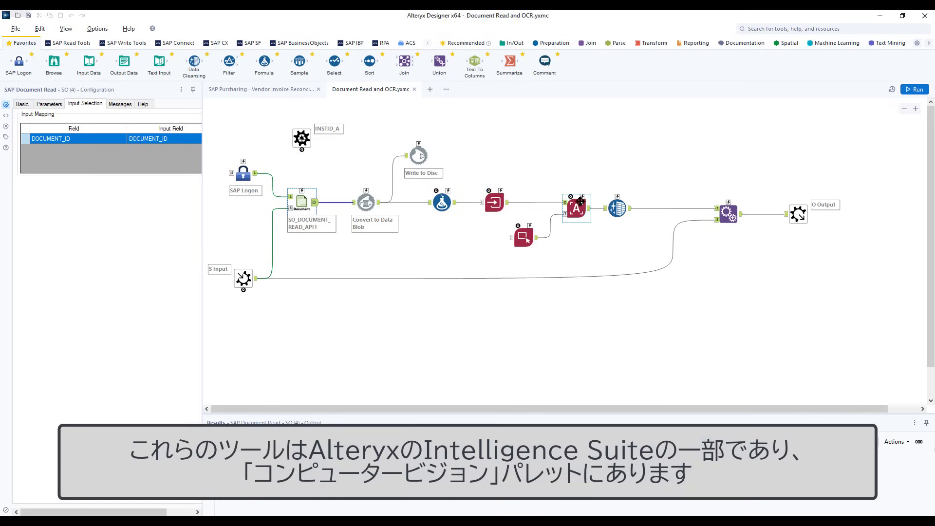
Step: Bring up the Computer Vision tool palette
left_click(928, 43)
left_click(928, 44)
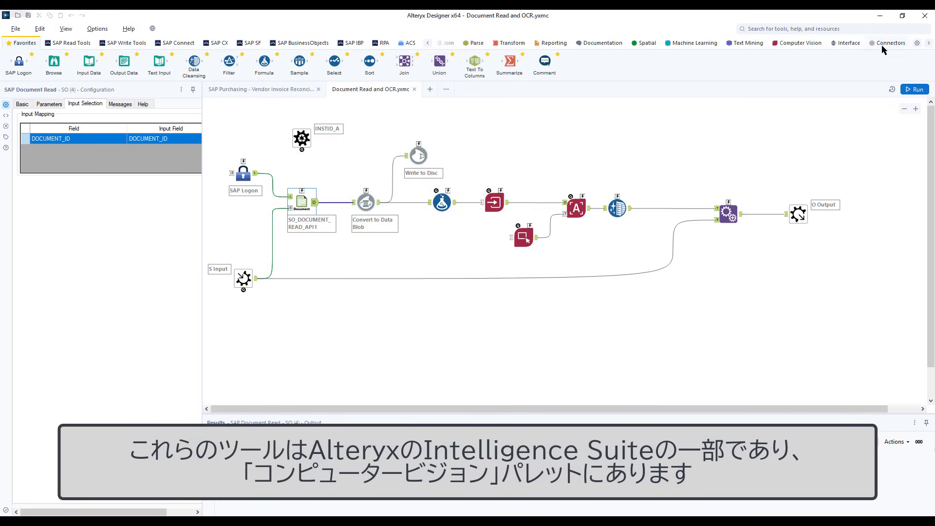
left_click(805, 47)
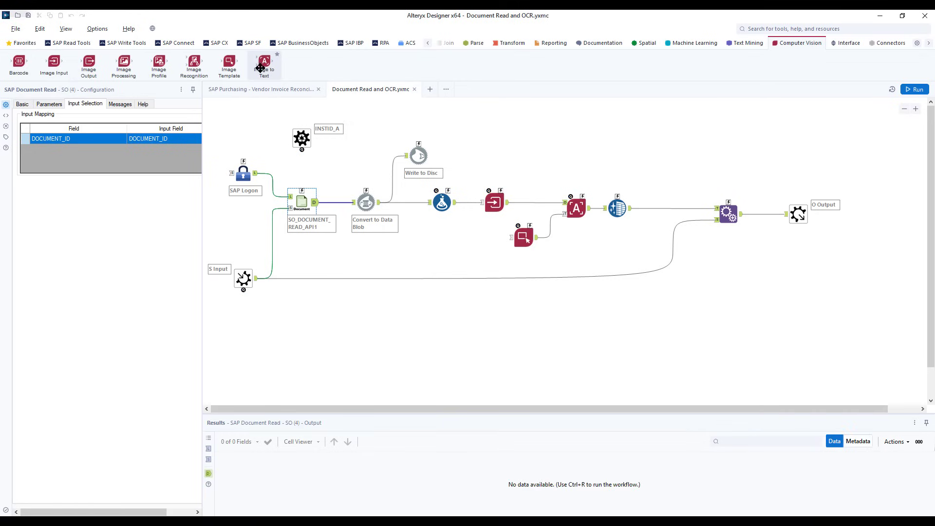
Step: Enlarge the Image Template invoice preview and mark the vendor address block as a region
left_click(516, 238)
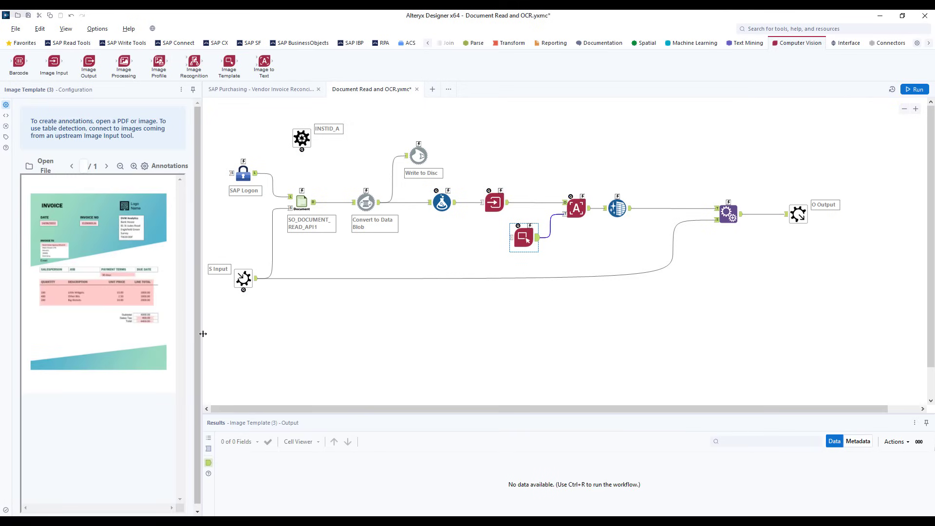
left_click_drag(203, 334, 348, 333)
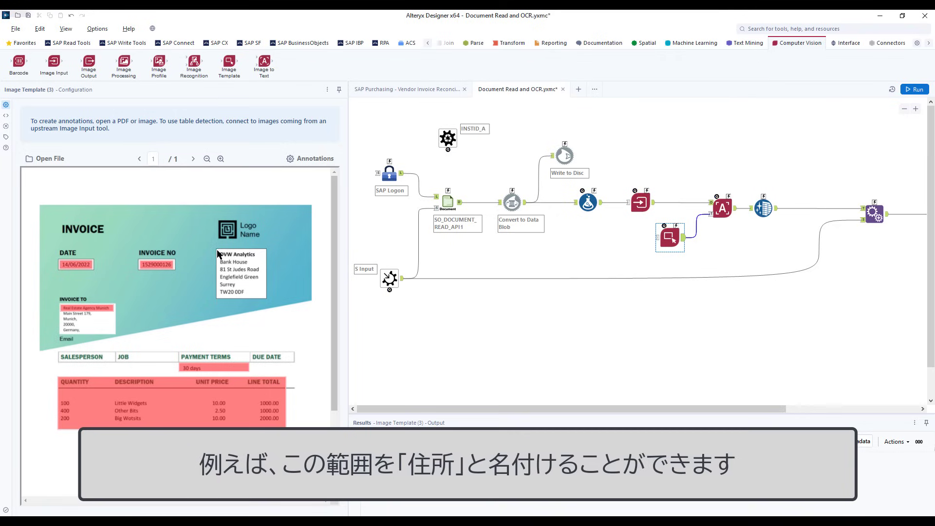
left_click_drag(217, 249, 266, 302)
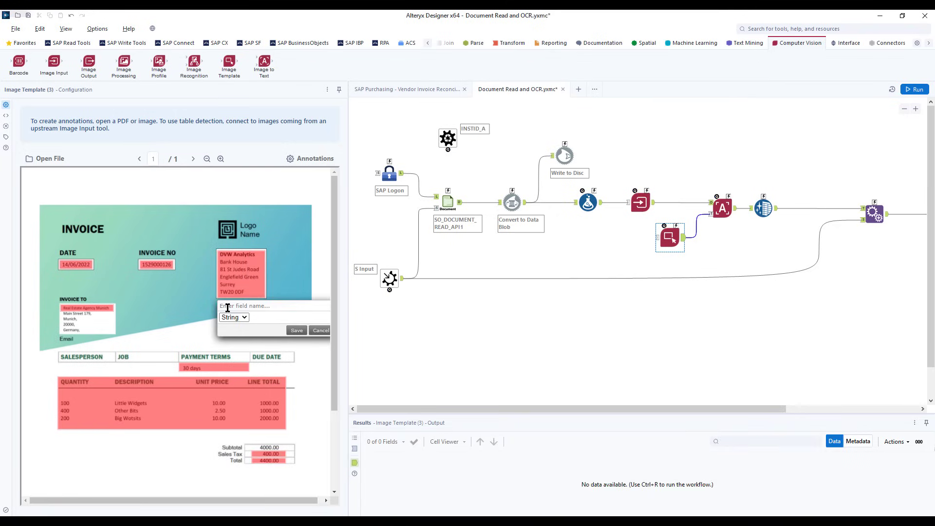
Step: Cancel the String-type 'Add' annotation and return to the SAP Purchasing reconciliation workflow
type("Address")
left_click(233, 318)
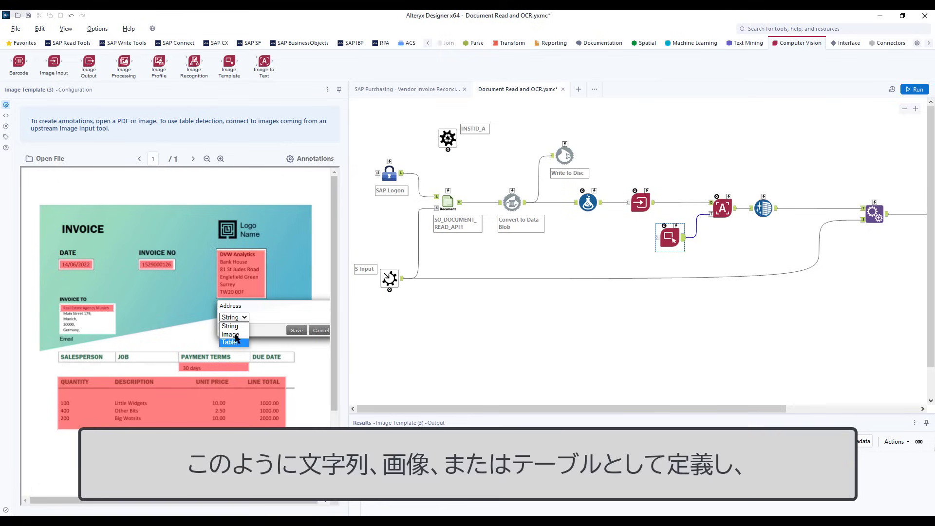
left_click(237, 327)
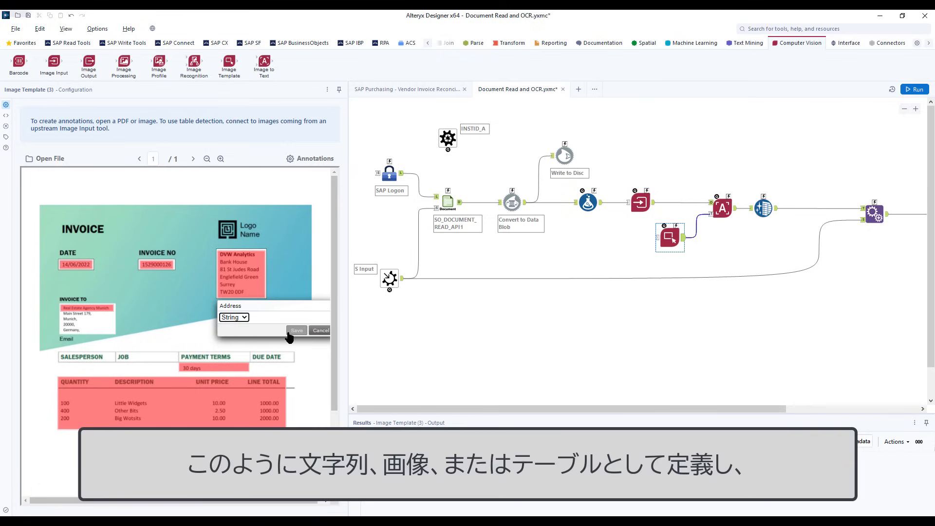
left_click(309, 331)
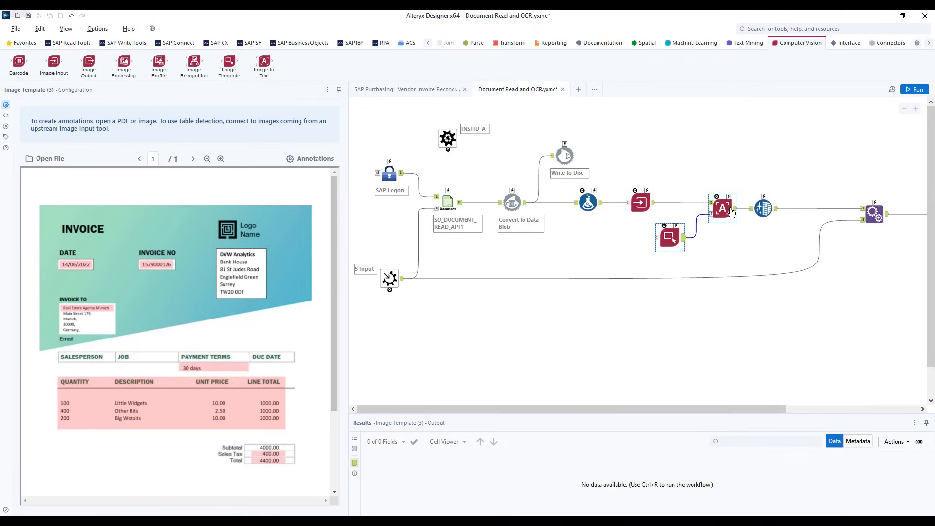
left_click(417, 89)
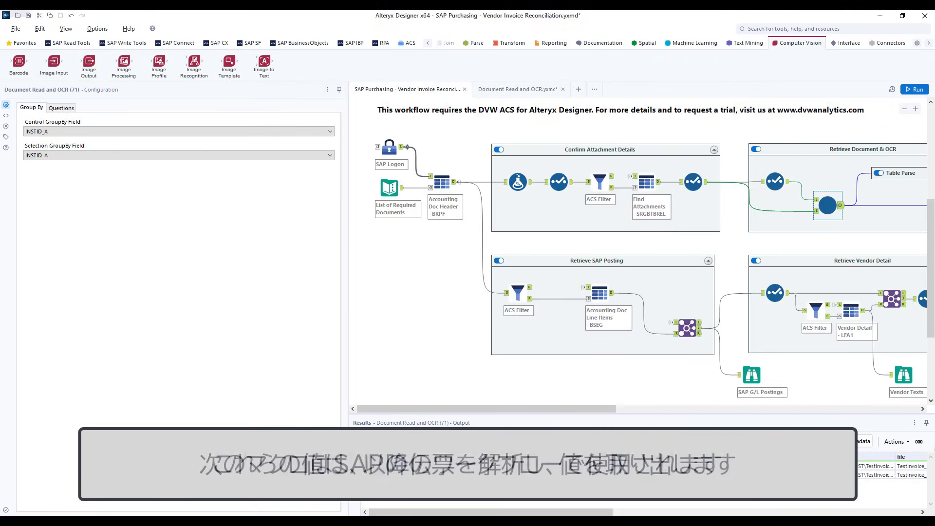
Step: Review the 10 OCR-extracted line items, then the 2 Header & Totals records with vendor, total and tax
left_click_drag(576, 409, 713, 411)
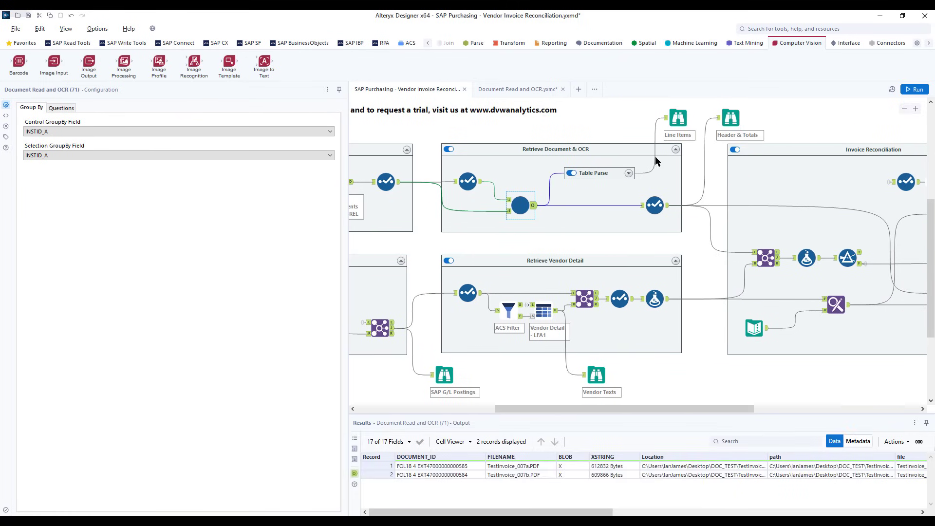
left_click(678, 118)
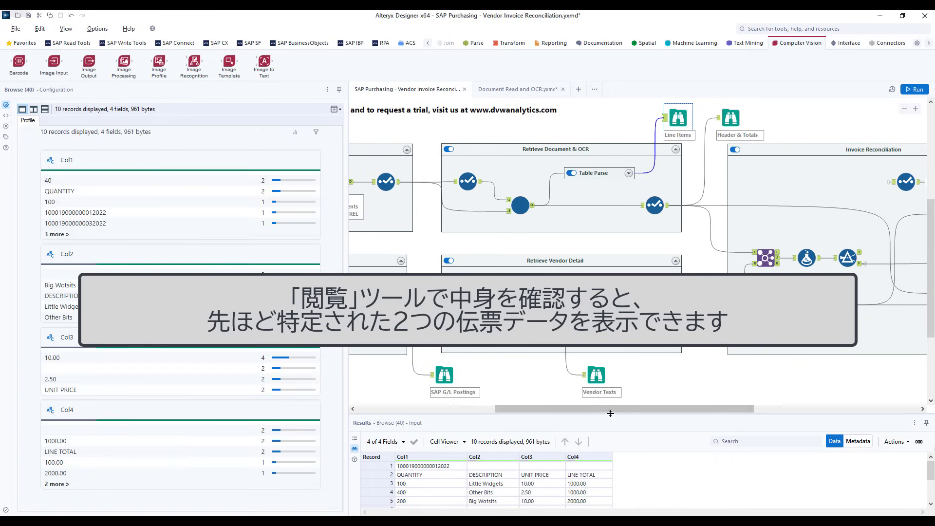
left_click_drag(612, 415, 612, 323)
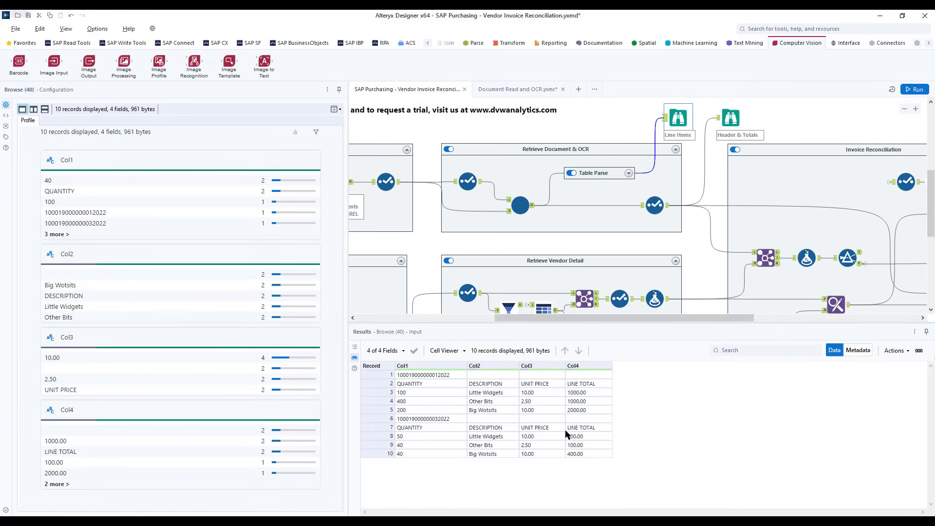
left_click_drag(595, 323, 606, 413)
left_click(730, 117)
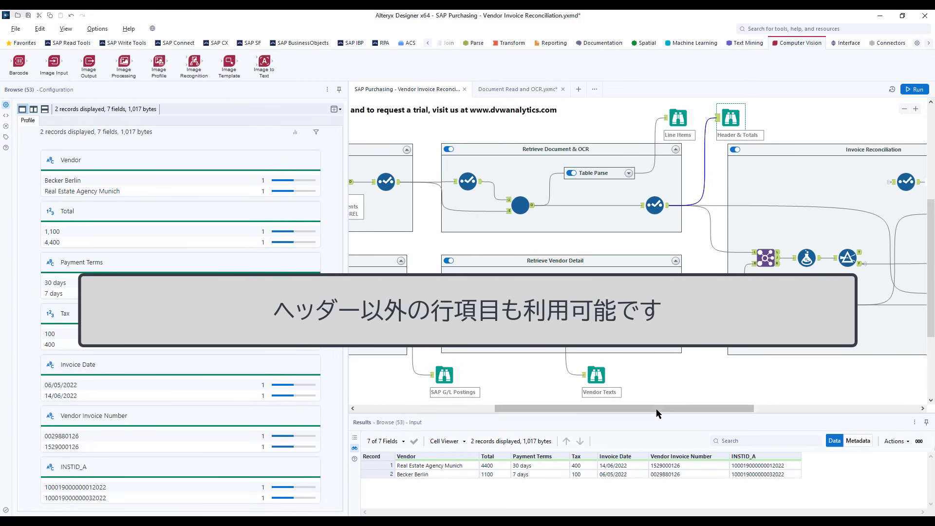
left_click_drag(656, 409, 553, 441)
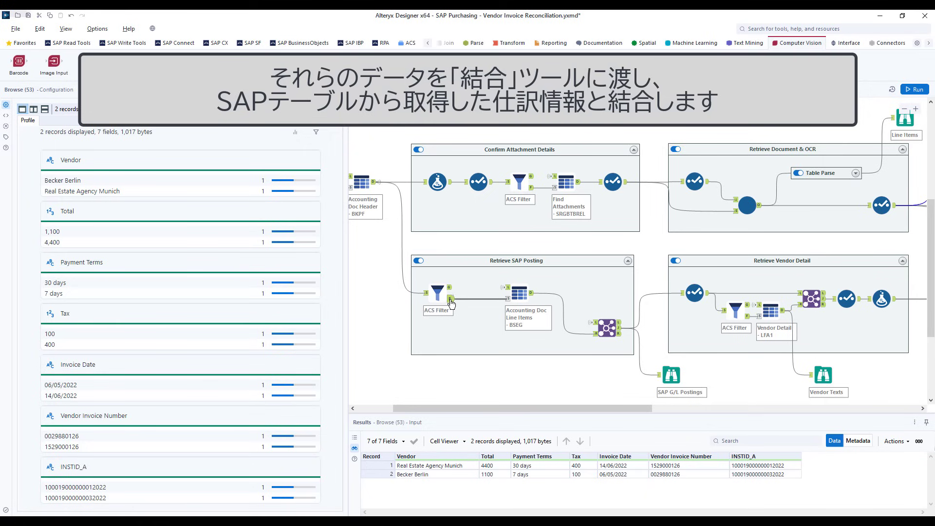
Step: Inspect the SAP posting filter, BSEG line items, combined G/L postings and the 3 LFA1 vendor records
left_click(451, 305)
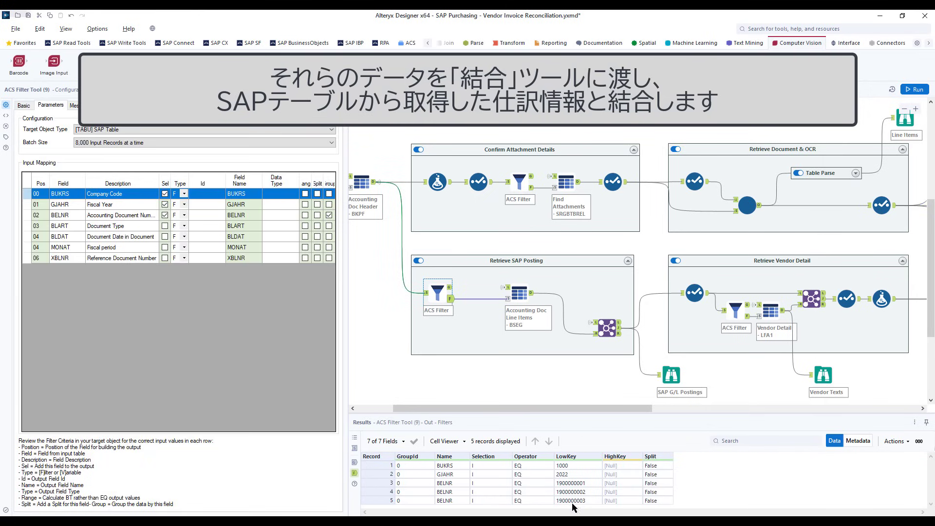
left_click(532, 298)
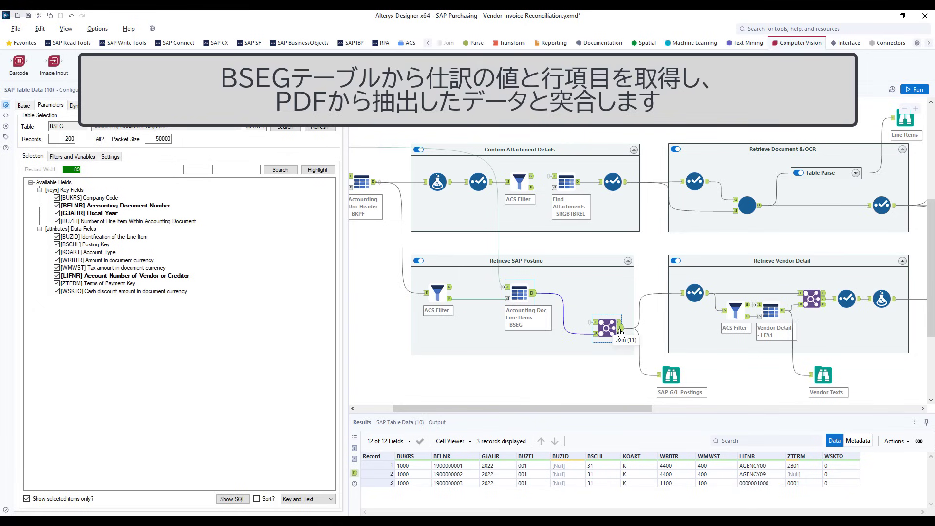
left_click(670, 374)
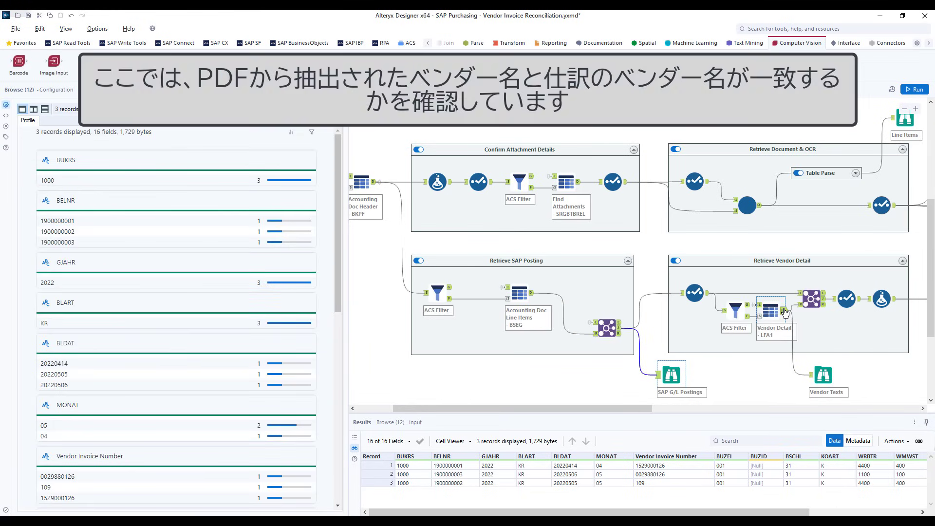
left_click(782, 309)
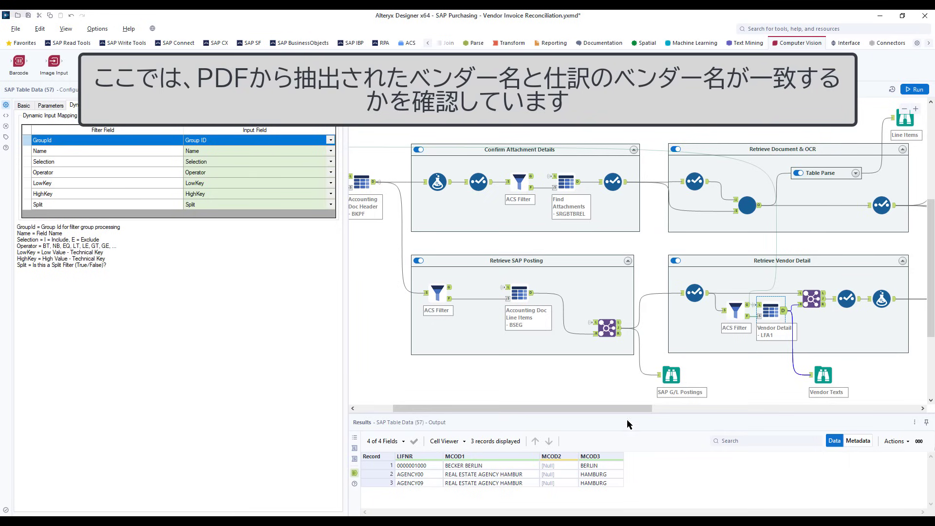
left_click_drag(609, 409, 829, 401)
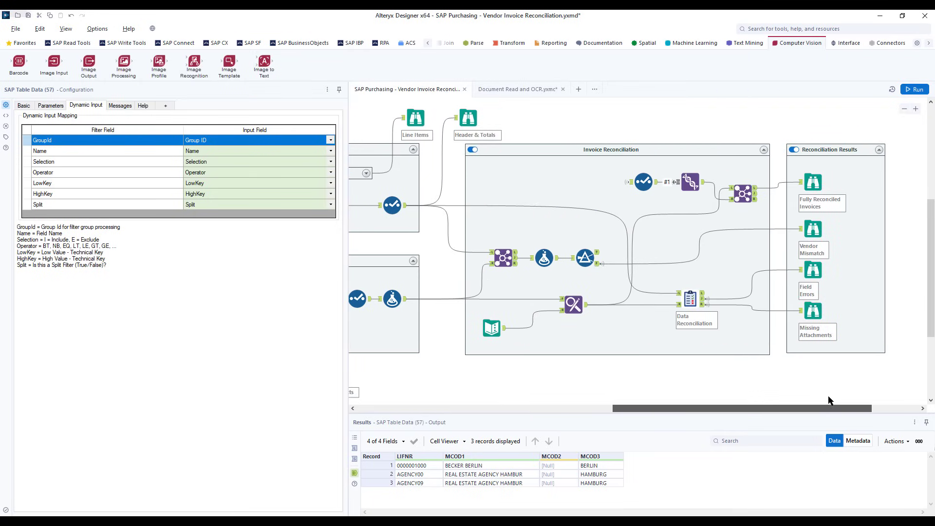
Step: Inspect the INSTID_A formula output, the payment terms lookup, and the Total-to-Amount reconciliation mapping
left_click(392, 299)
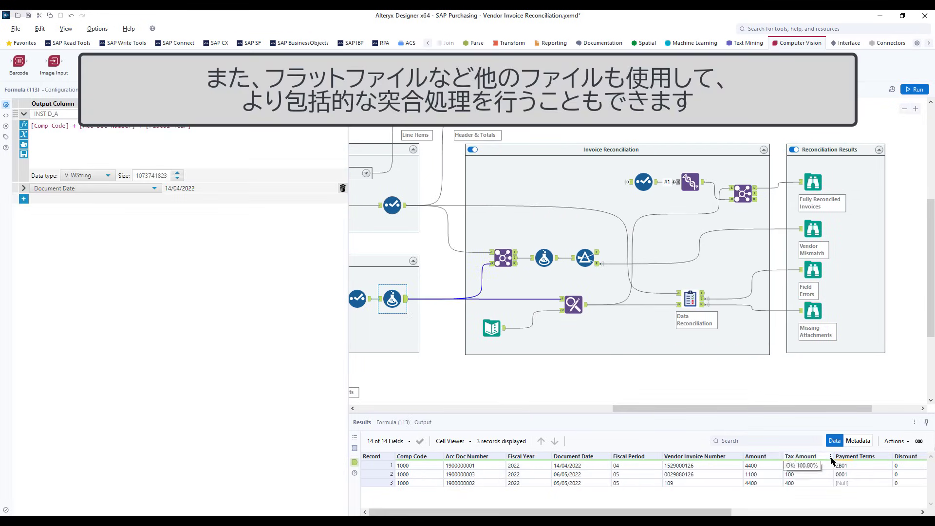
scroll(831, 462, "right", 8)
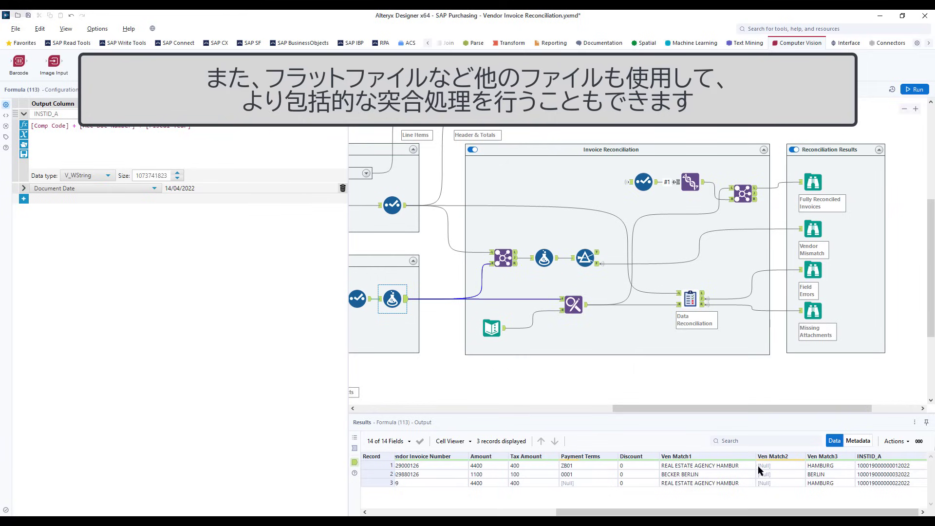
left_click(492, 328)
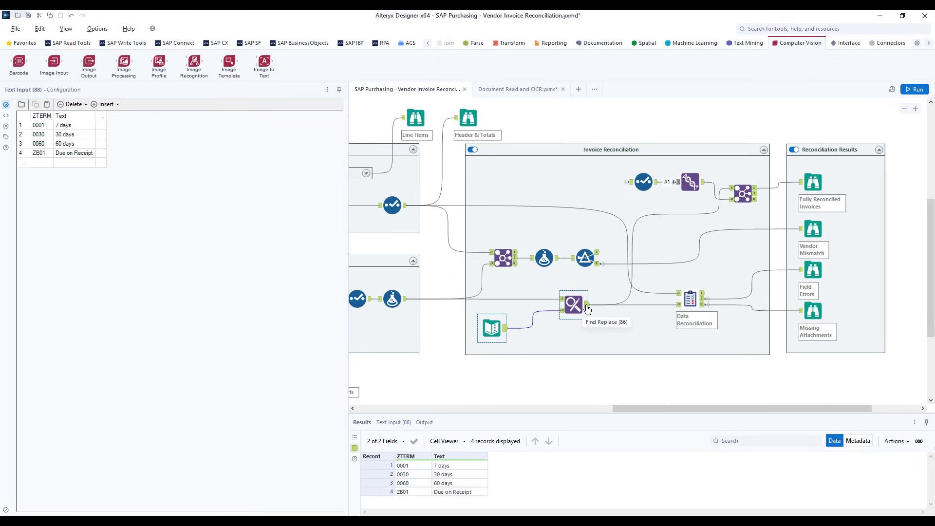
left_click(681, 310)
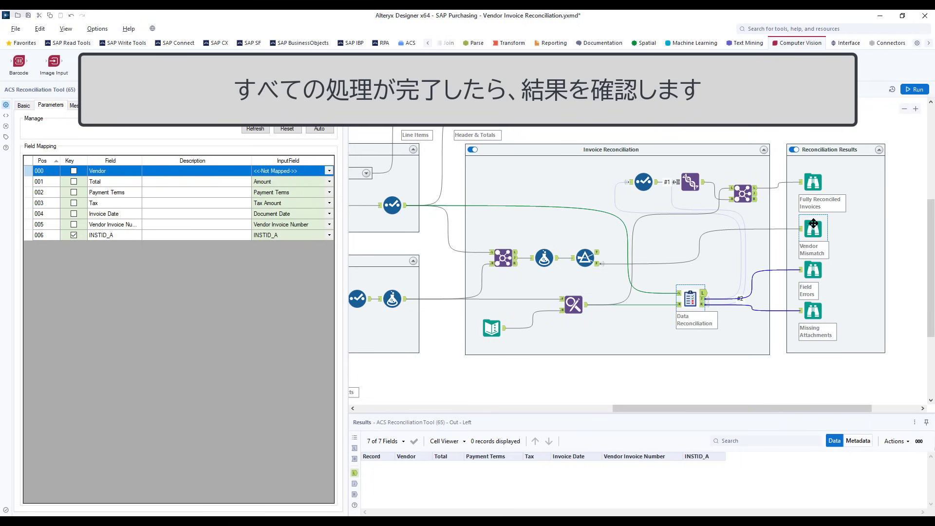
left_click(812, 184)
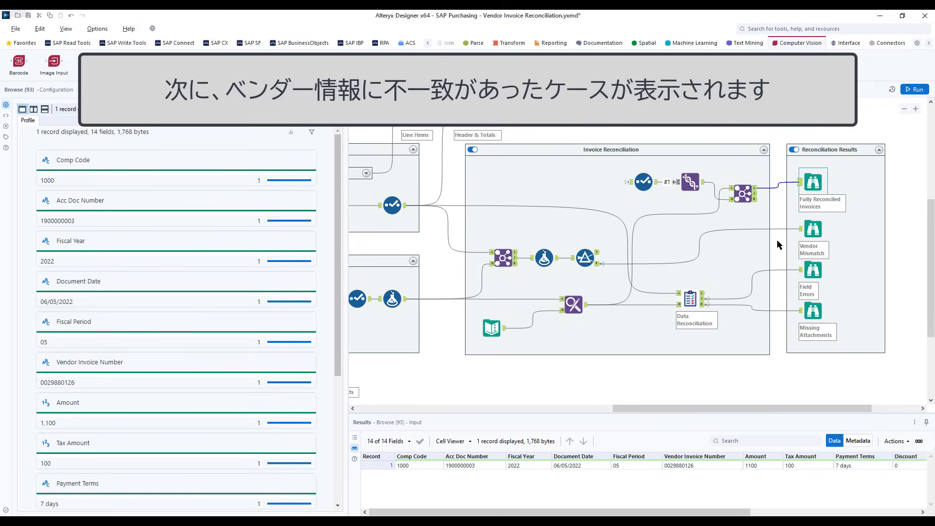
left_click(812, 229)
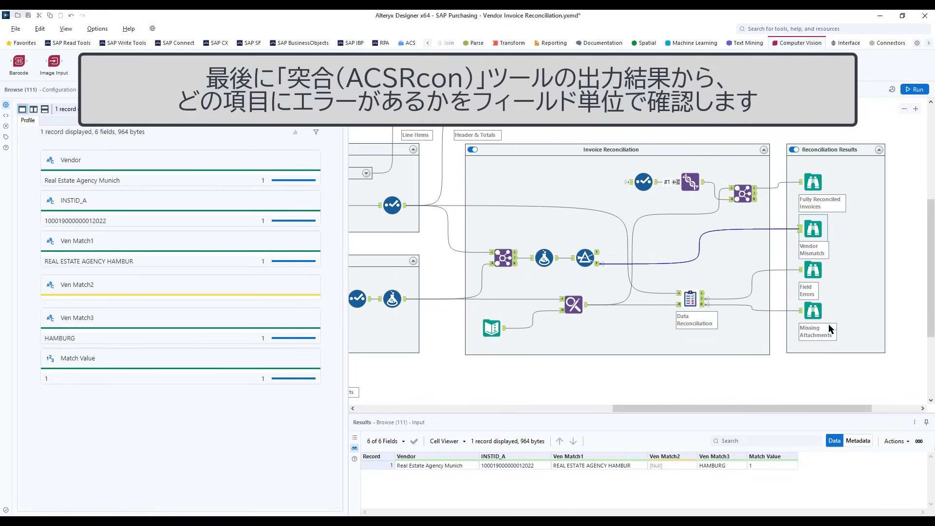
left_click(811, 294)
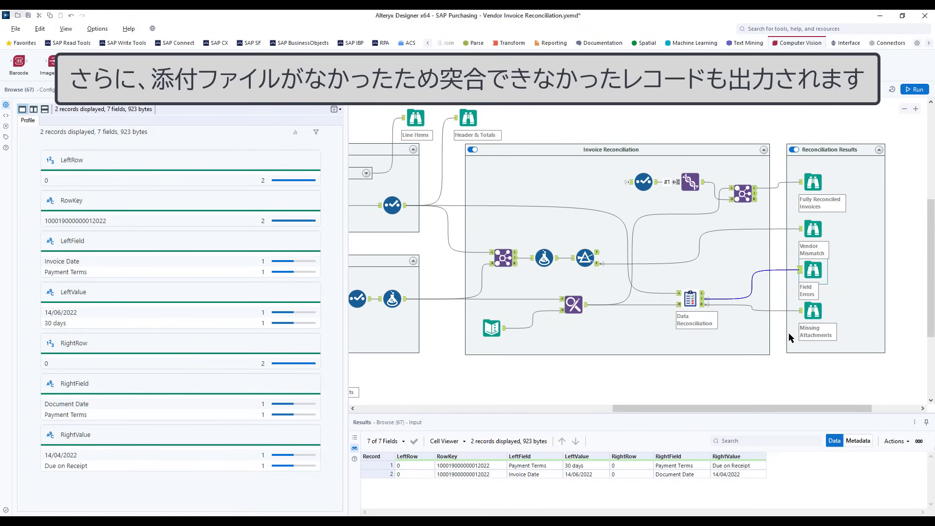
left_click(808, 336)
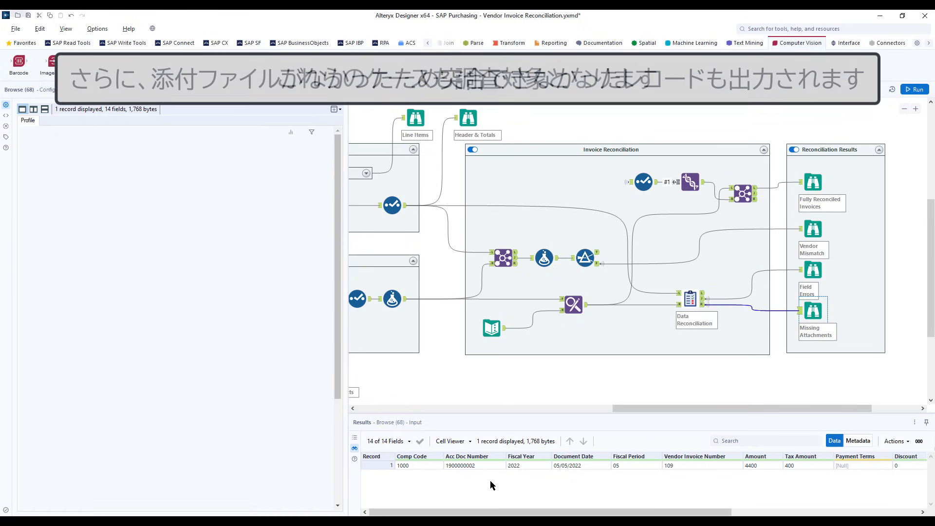